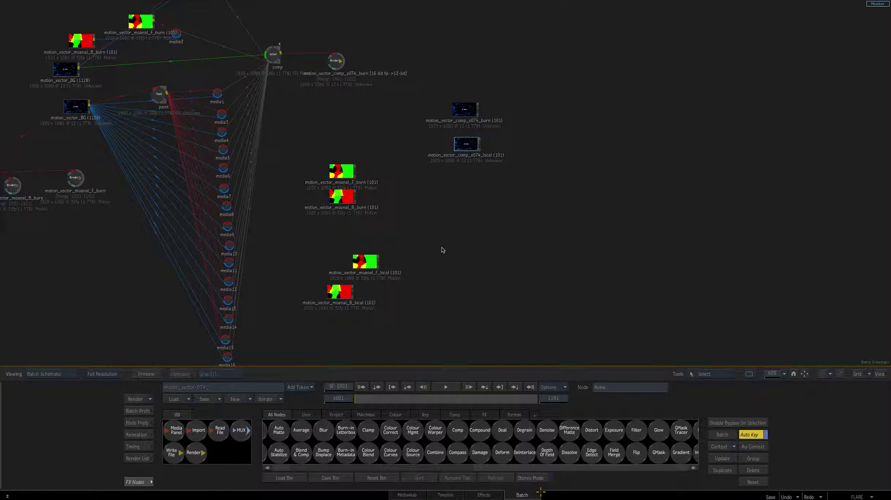
Examine the motion analysis render nodes, the burn motion clips and the comp node in the batch schematic
left_click_drag(255, 175, 410, 201)
left_click(229, 205)
left_click_drag(226, 205, 223, 200)
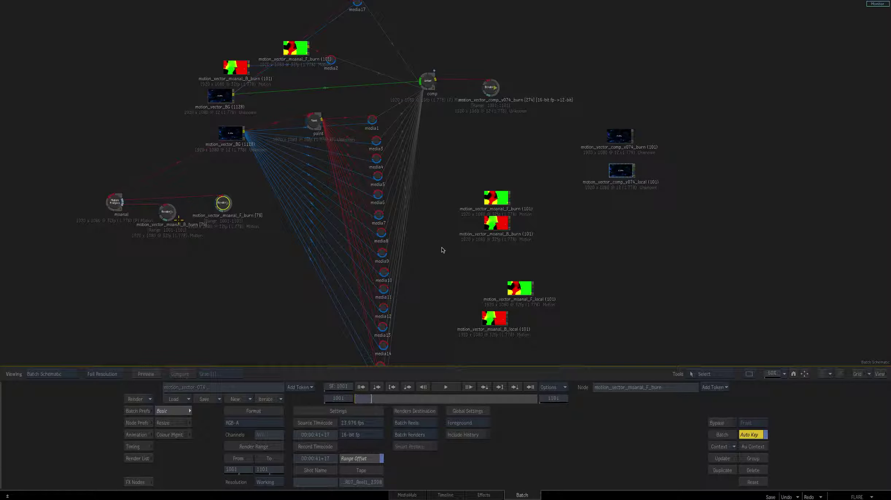
left_click_drag(168, 215, 169, 214)
left_click_drag(239, 88, 164, 140)
left_click(160, 119)
left_click(223, 97)
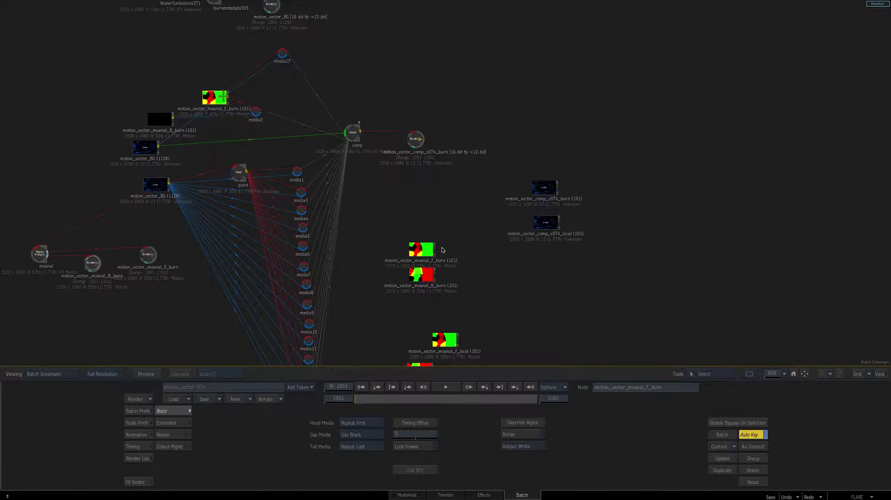
left_click(351, 130)
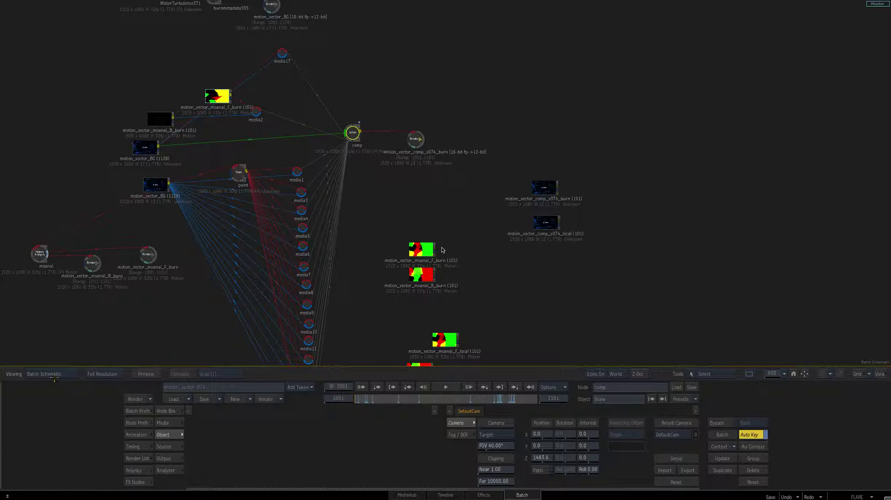
key("Escape")
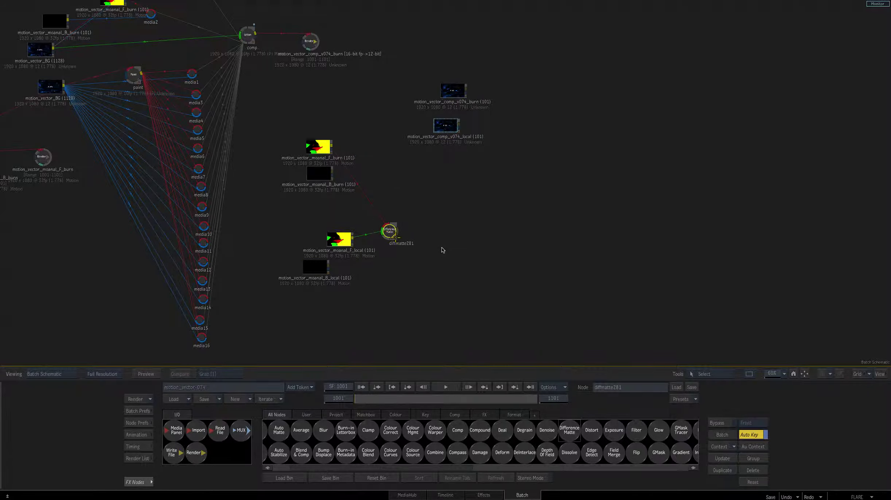
Raise the gain to 966 on the difference matte comparing the local and burn forward motion clips, and check its matte
double_click(388, 232)
left_click_drag(500, 432, 517, 434)
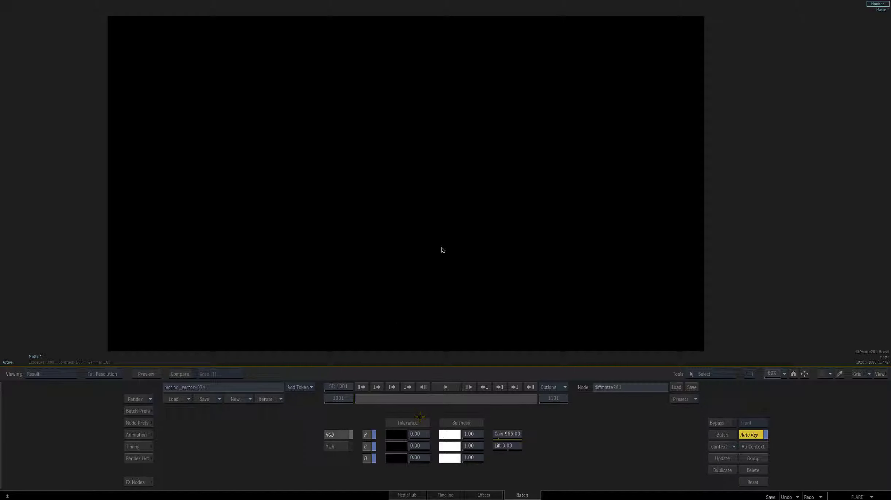
key("F4")
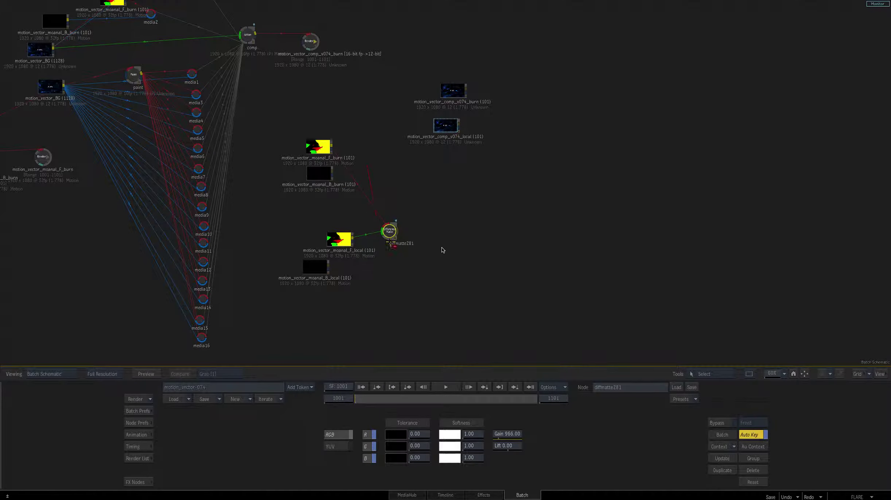
Move the difference matte to the v074 comp clips, connect local as front and burn as back, and check the result
left_click_drag(389, 231, 478, 125)
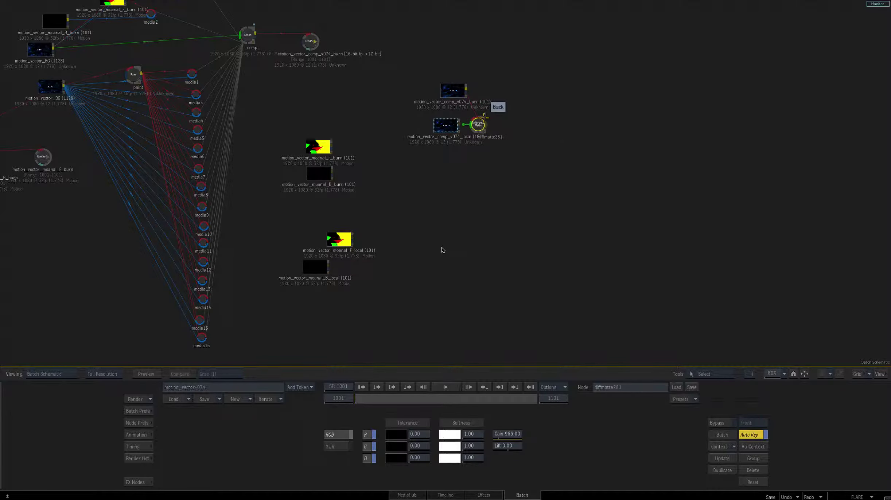
key("F4")
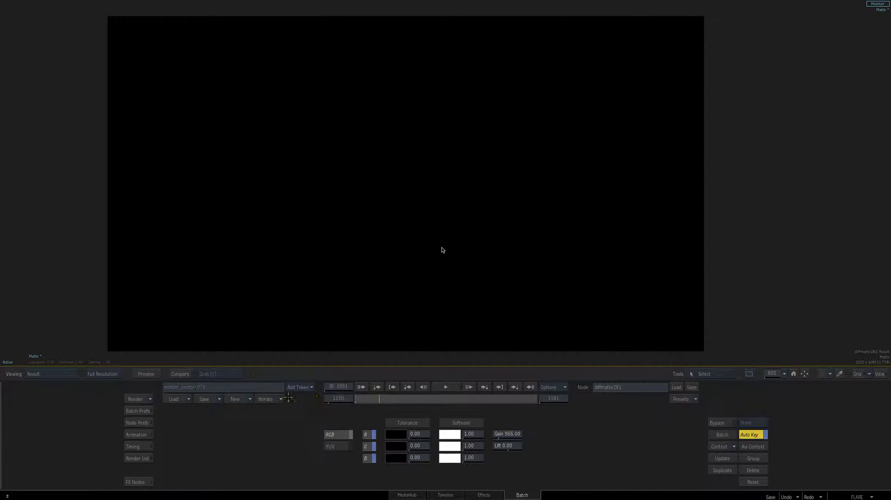
key("Escape")
View the v074 burn comp clip and scrub through it to frame 1041
left_click(448, 91)
key("F4")
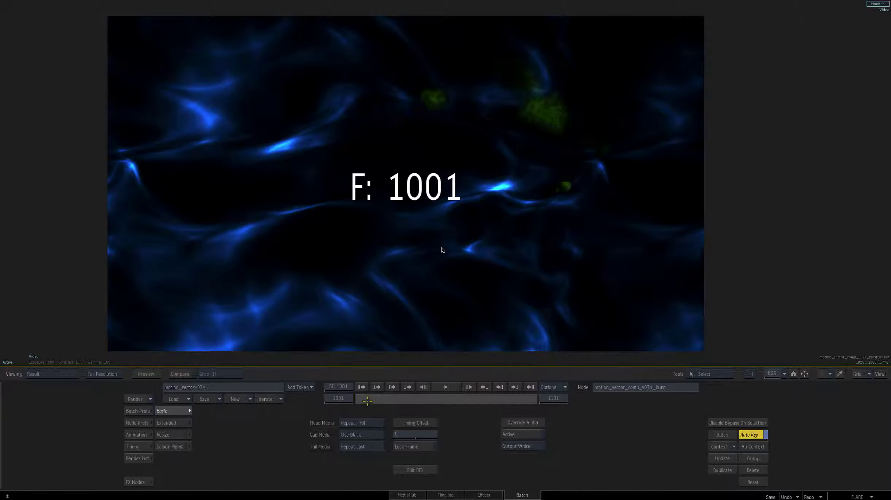
mouse_move(358, 400)
left_mouse_down()
mouse_move(391, 398)
mouse_move(354, 396)
left_mouse_up()
left_click_drag(361, 399, 359, 399)
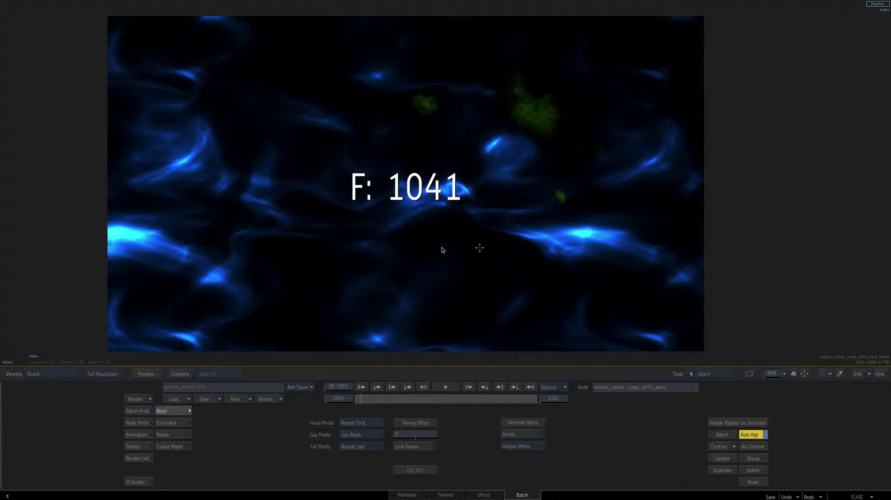
Compare the difference matte's result with its back input at frame 1041
key("Escape")
key("F4")
key("Tab")
key("Tab")
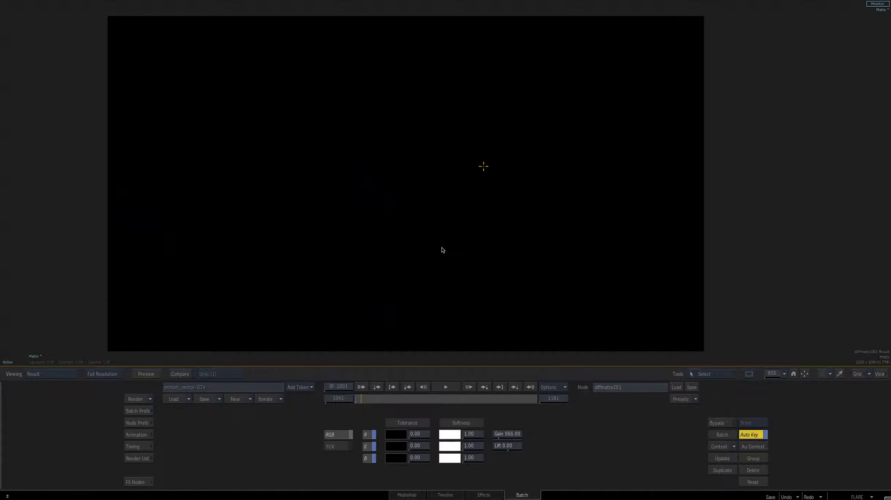
key("F2")
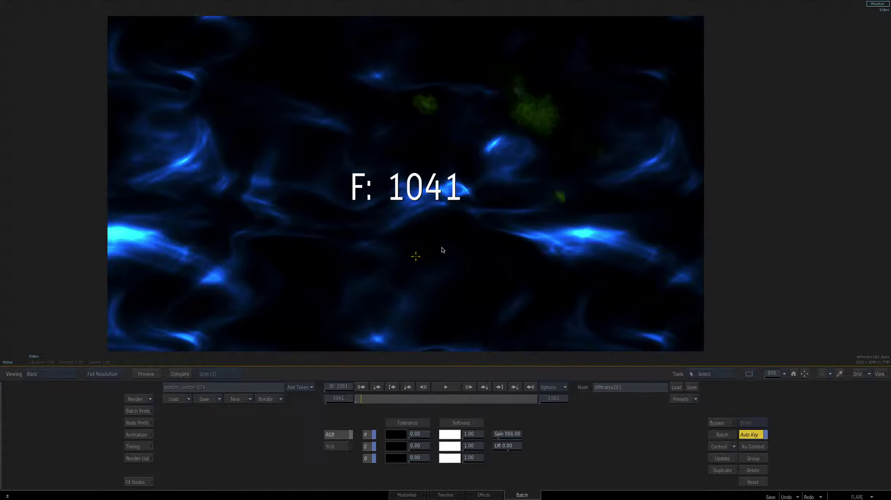
At frame 1066, set the difference matte's softness to 0.10 red, 0.28 green and 0.00 blue
left_click_drag(368, 401, 366, 400)
key("F4")
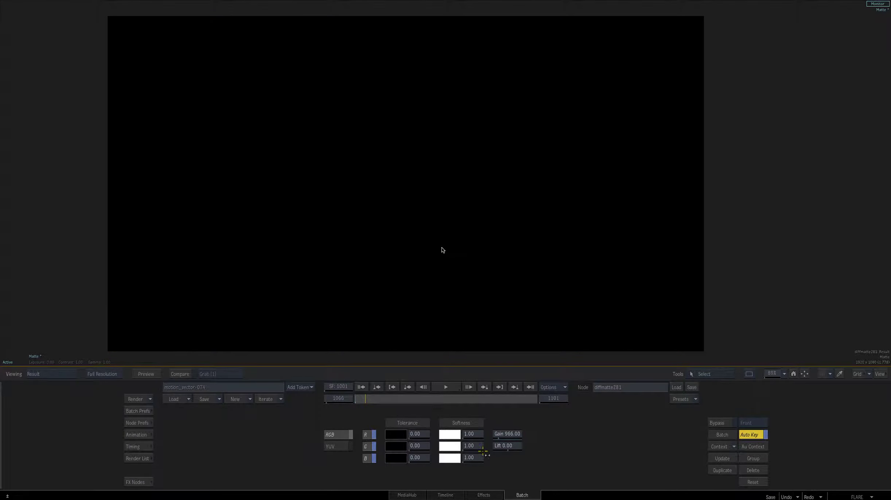
left_click_drag(472, 434, 439, 453)
Inspect the green patches at frame 1066 up close, switching between the back input, result and front input, and reset the view
key("F2")
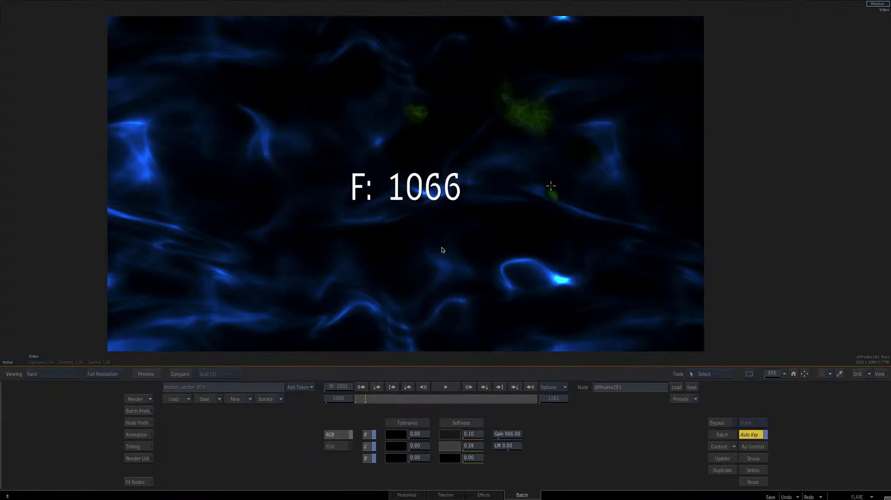
left_click_drag(567, 151, 591, 147)
left_click_drag(563, 147, 454, 207)
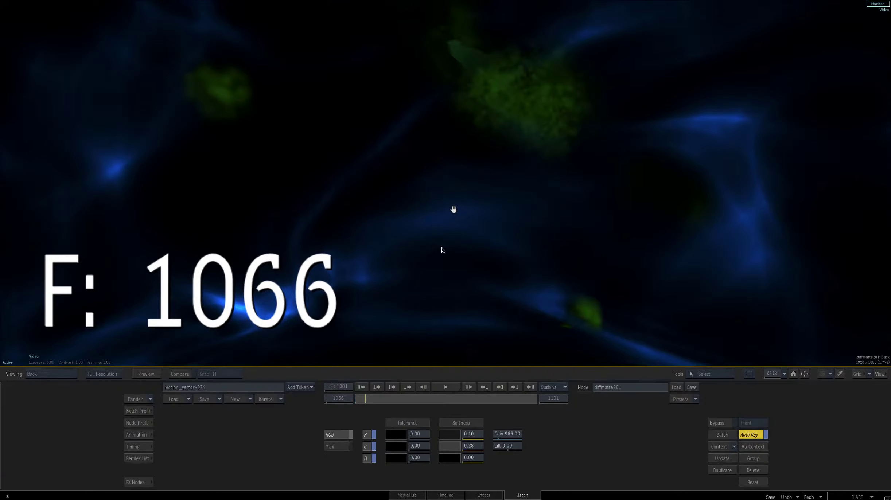
key("F4")
key("F2")
key("F4")
key("F2")
key("F1")
key("Home")
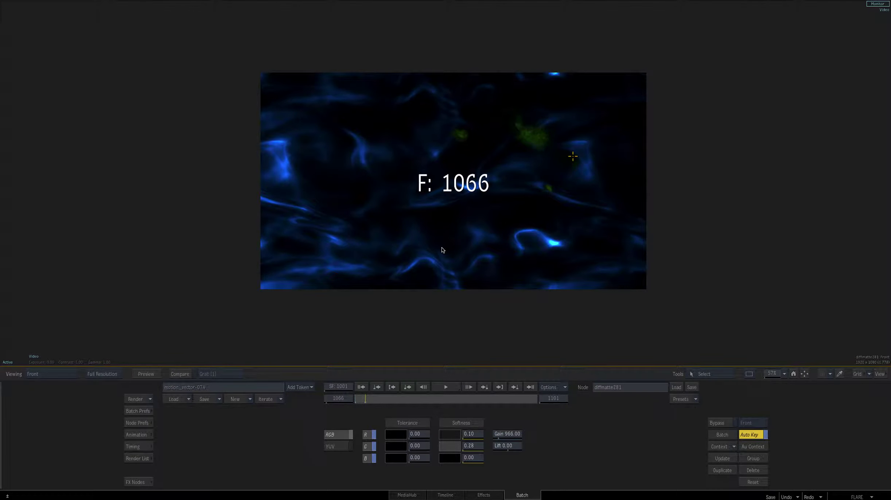